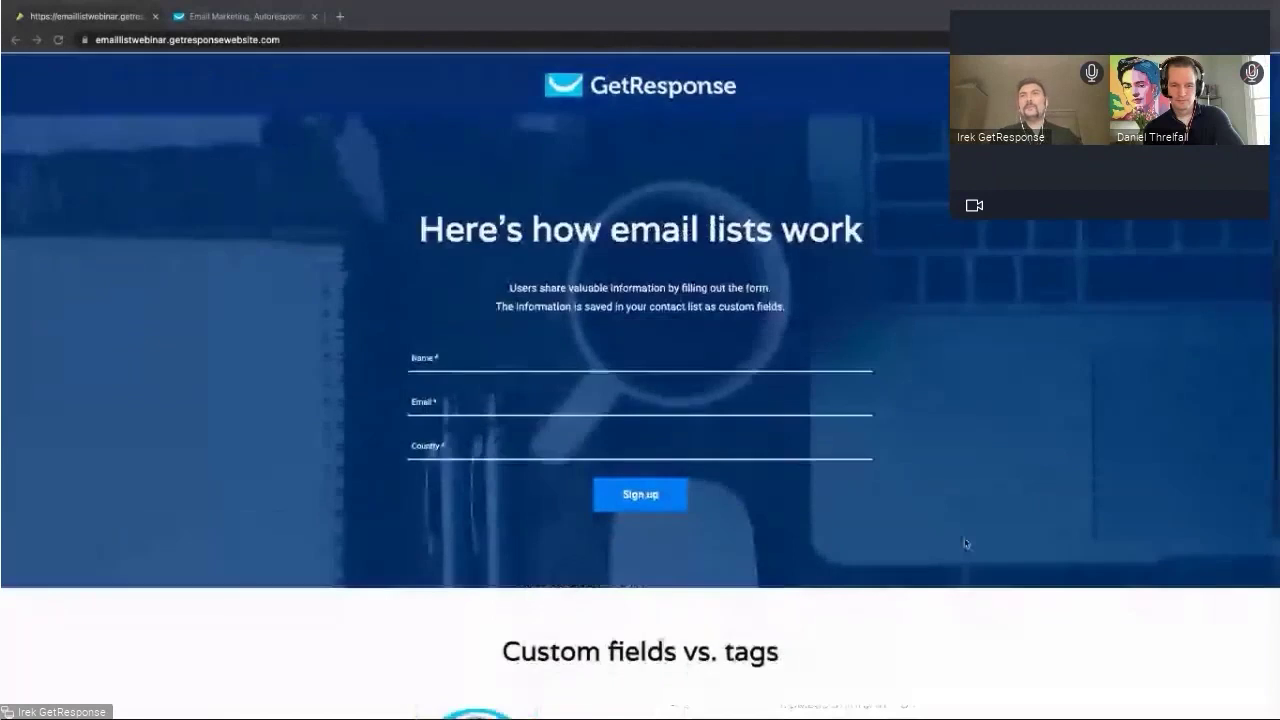
pyautogui.scroll(3, 965, 543)
pyautogui.scroll(-3, 965, 543)
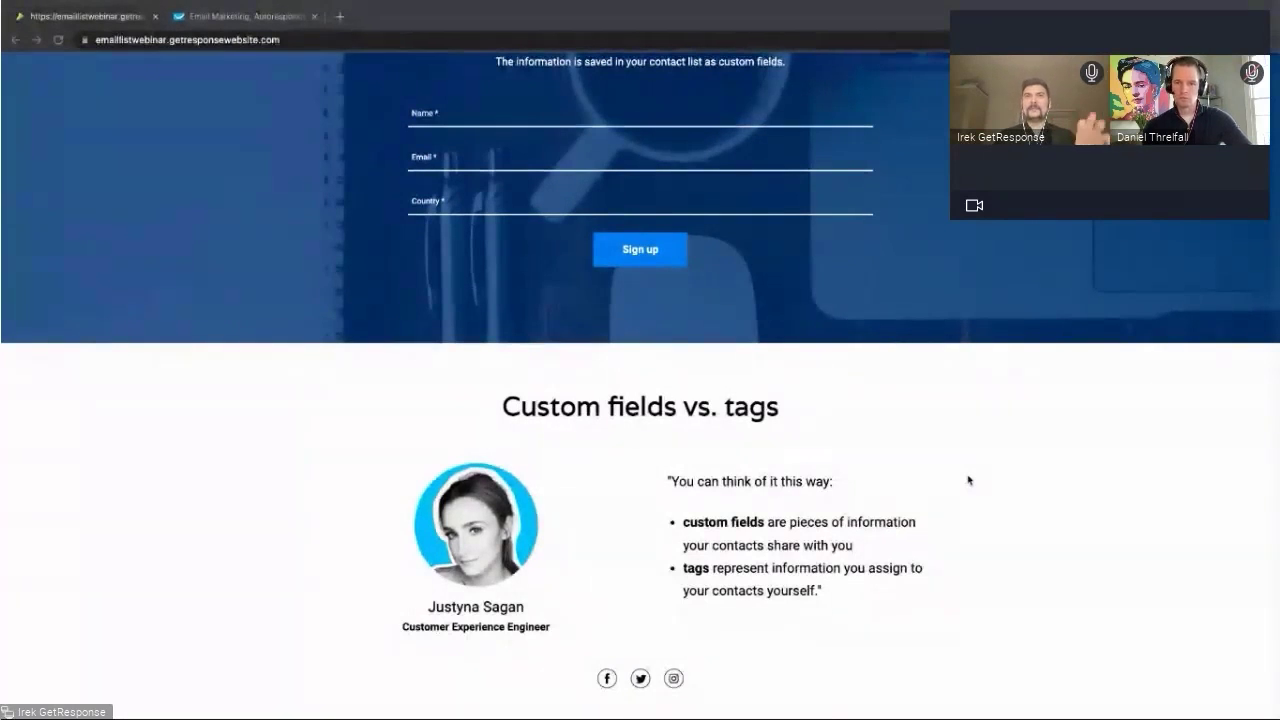
pyautogui.scroll(2, 968, 481)
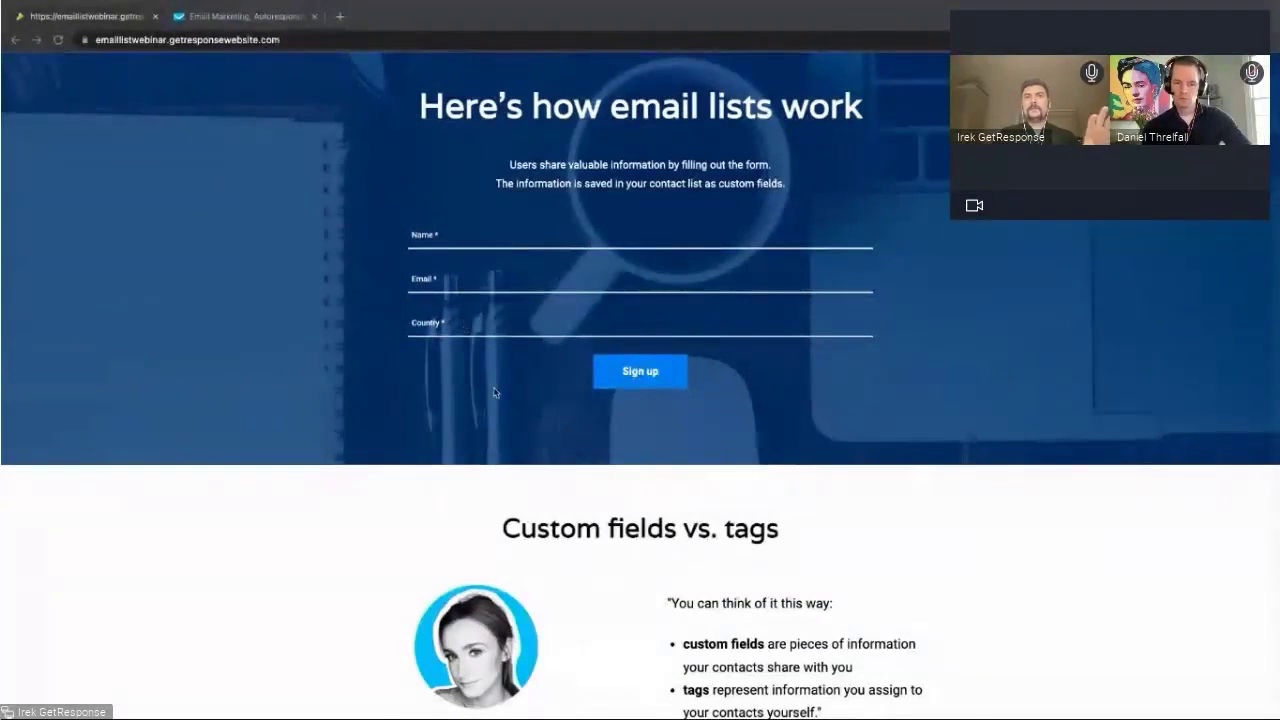
pyautogui.scroll(-1, 494, 392)
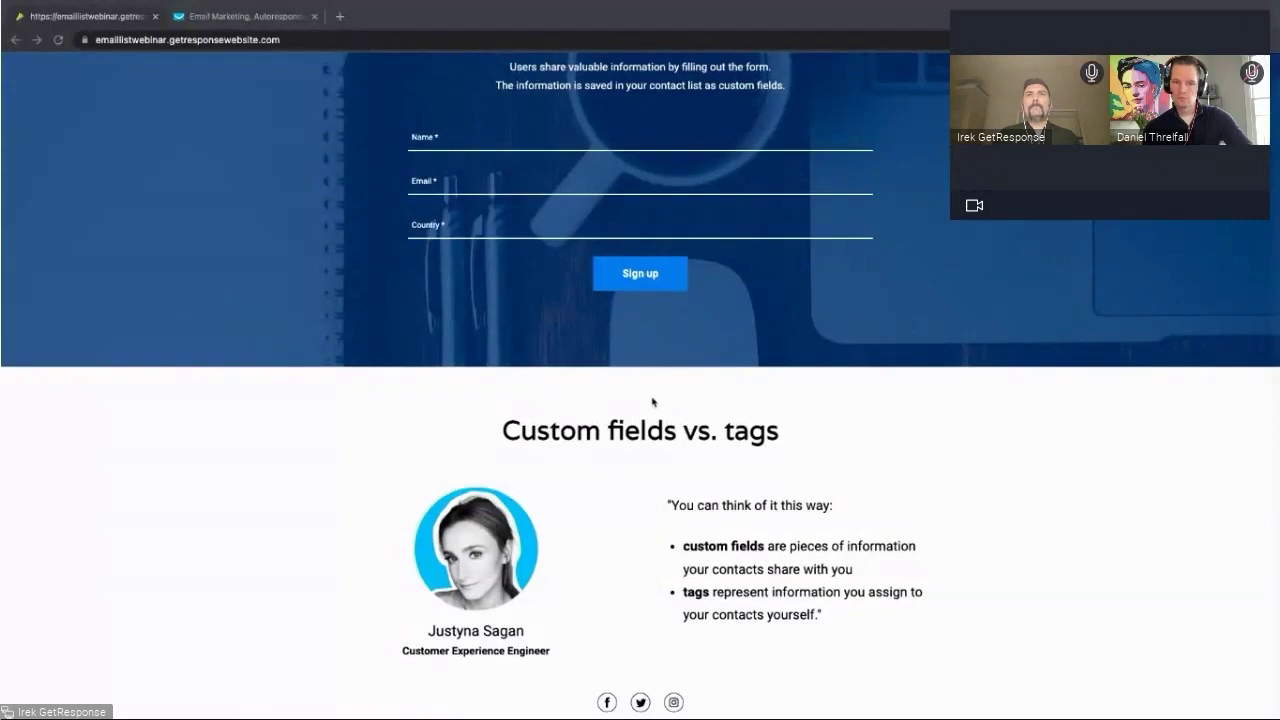
pyautogui.scroll(1, 651, 403)
pyautogui.scroll(-2, 687, 485)
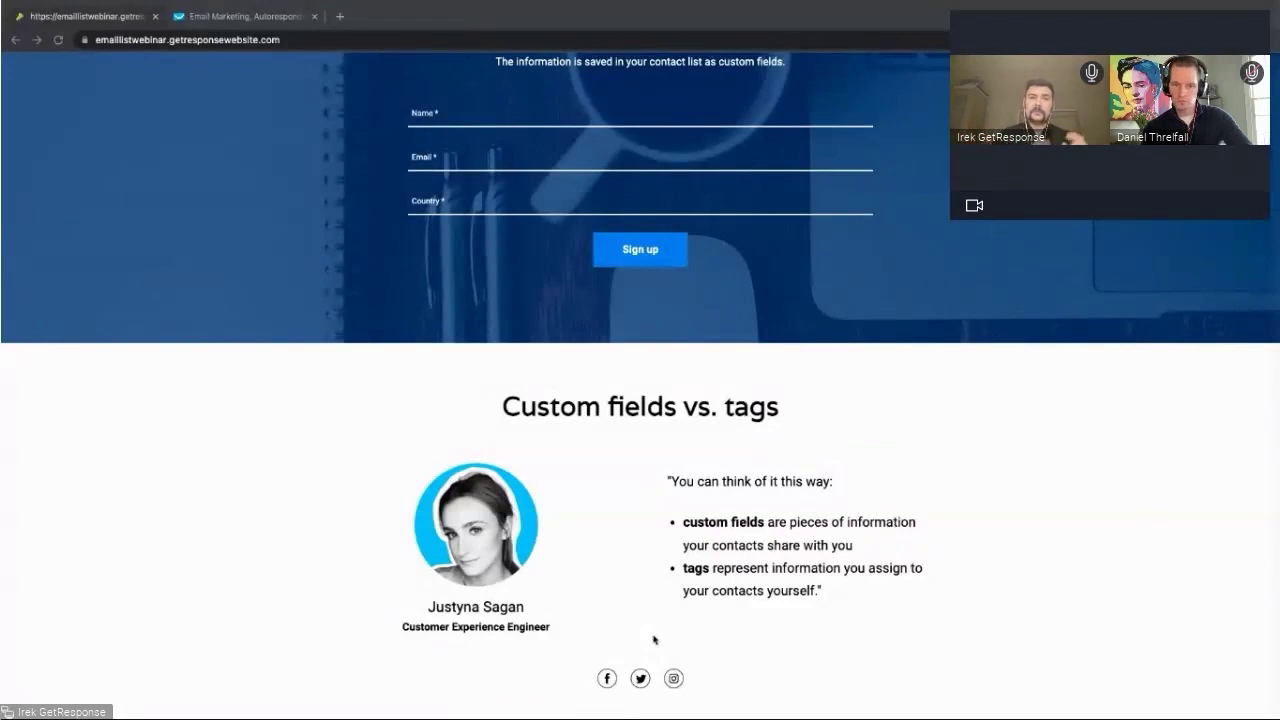
pyautogui.scroll(1, 688, 603)
pyautogui.scroll(2, 688, 603)
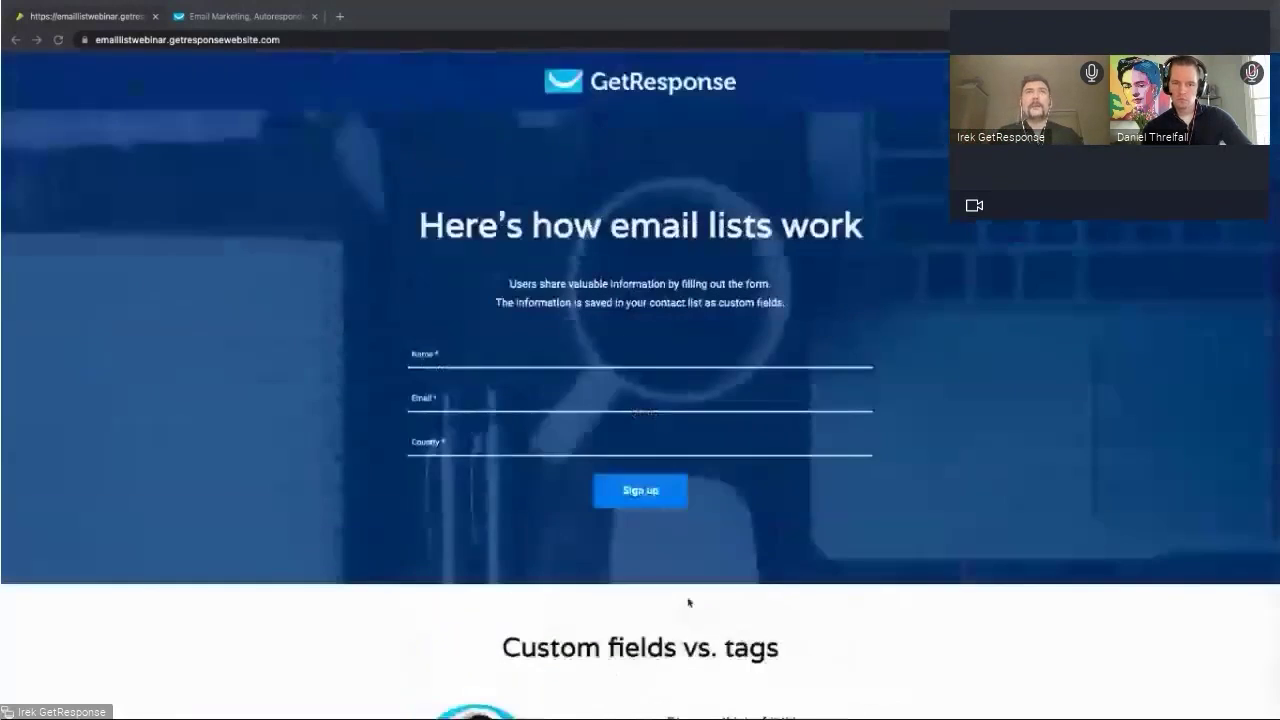
# Step: From the dashboard, go via Lists and the tools menu to Automation, showing Email list webinar workflow
pyautogui.click(240, 16)
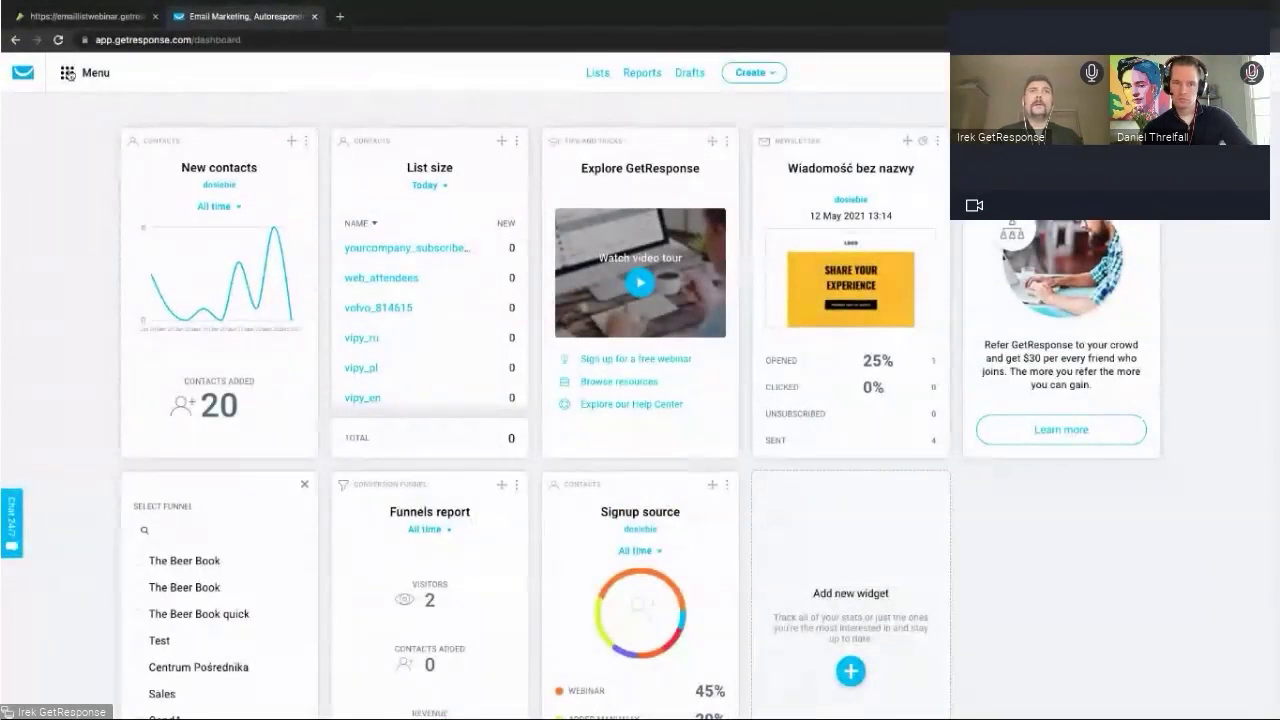
pyautogui.click(597, 76)
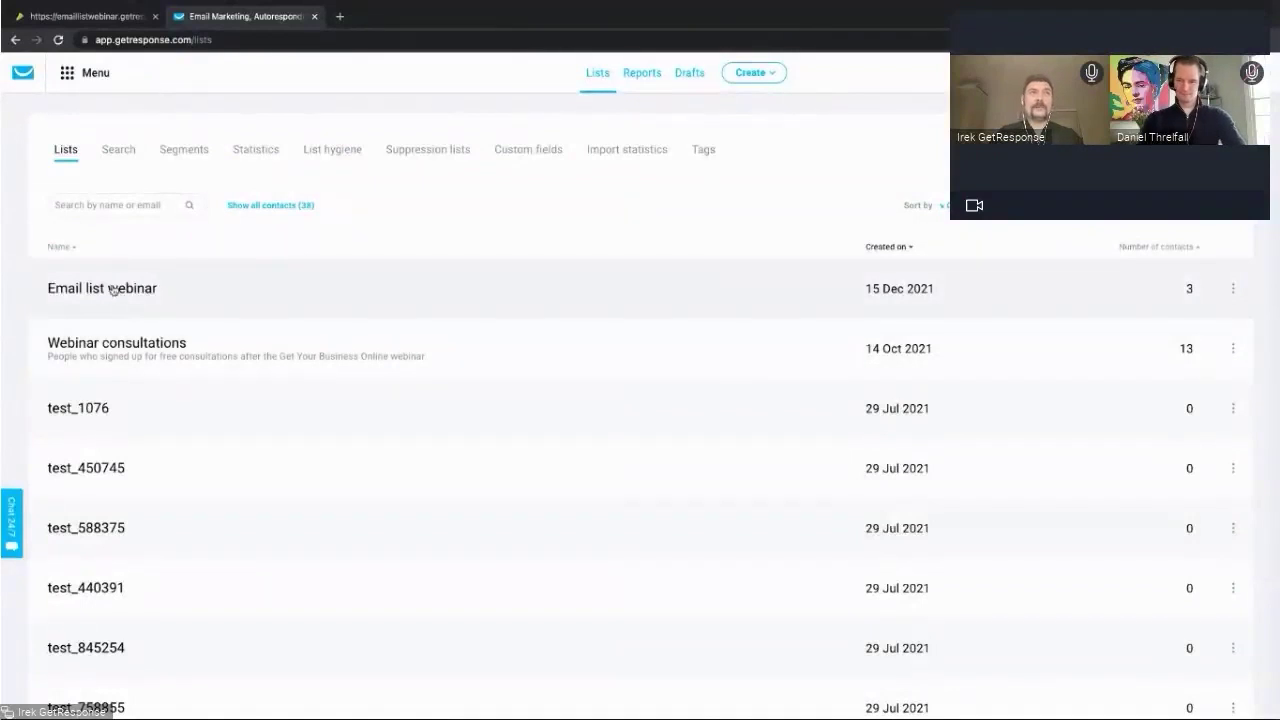
pyautogui.click(69, 79)
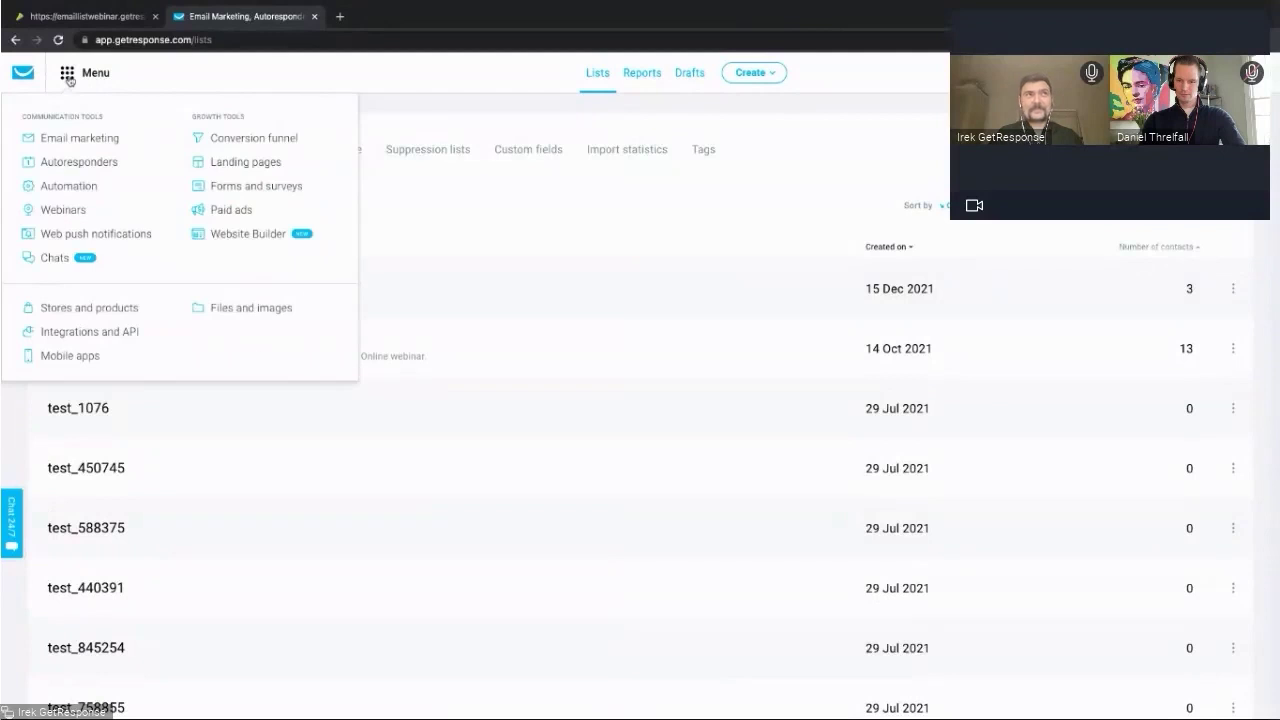
pyautogui.click(69, 187)
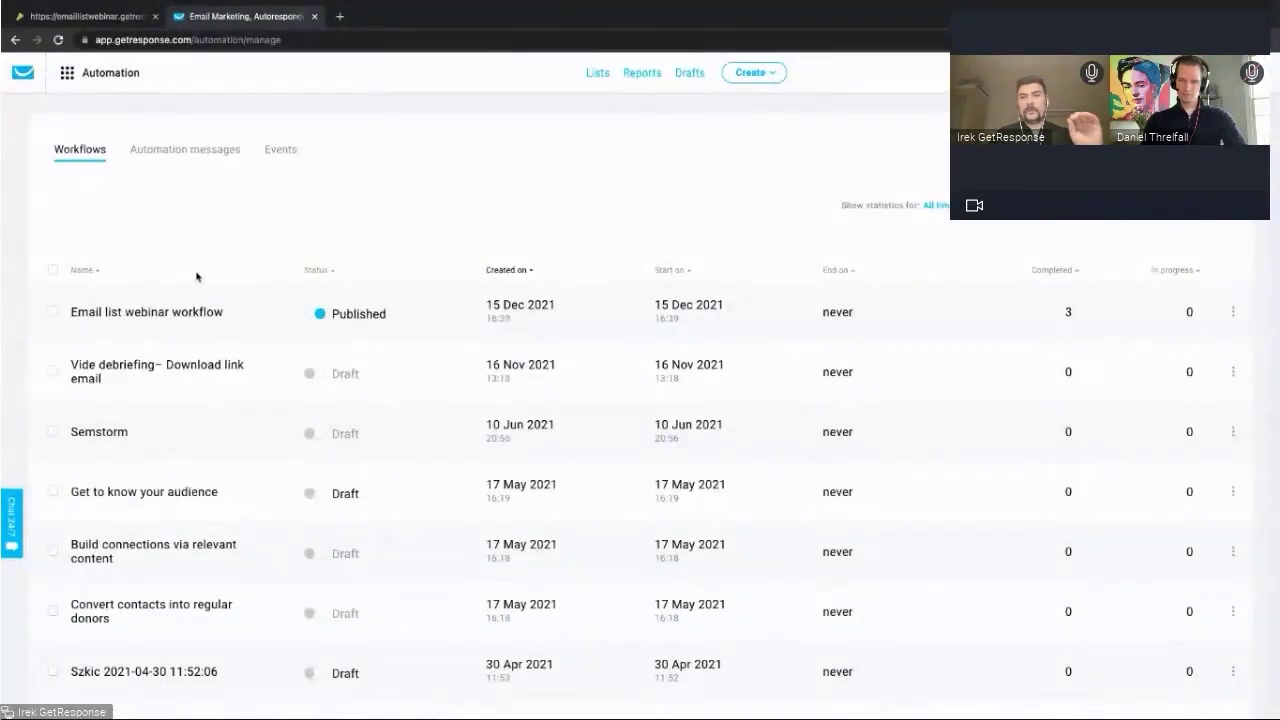
pyautogui.click(165, 313)
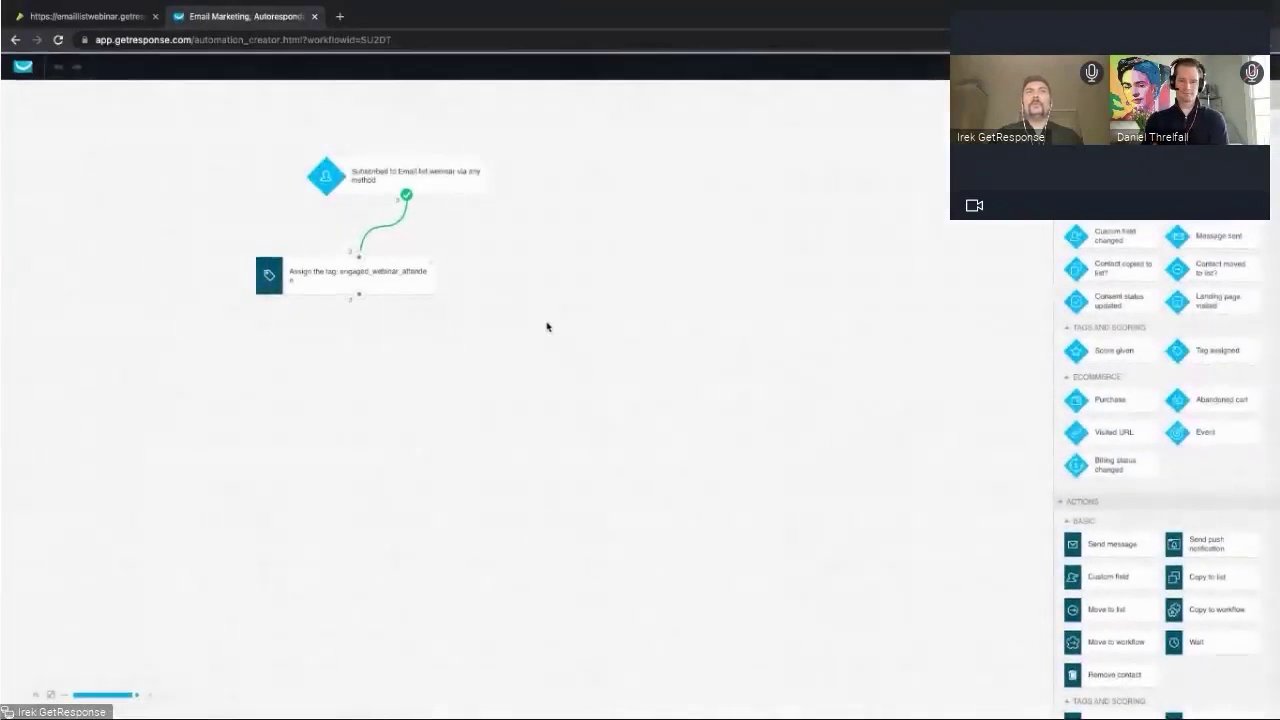
pyautogui.click(456, 183)
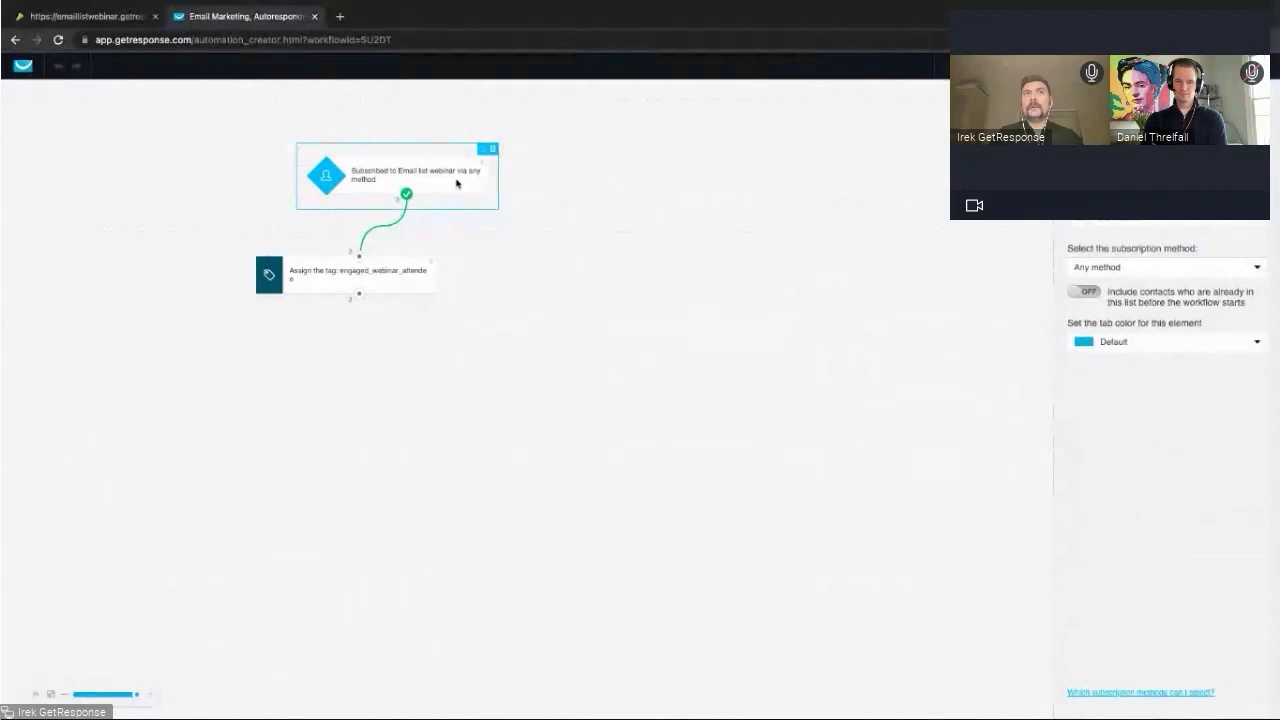
pyautogui.click(382, 285)
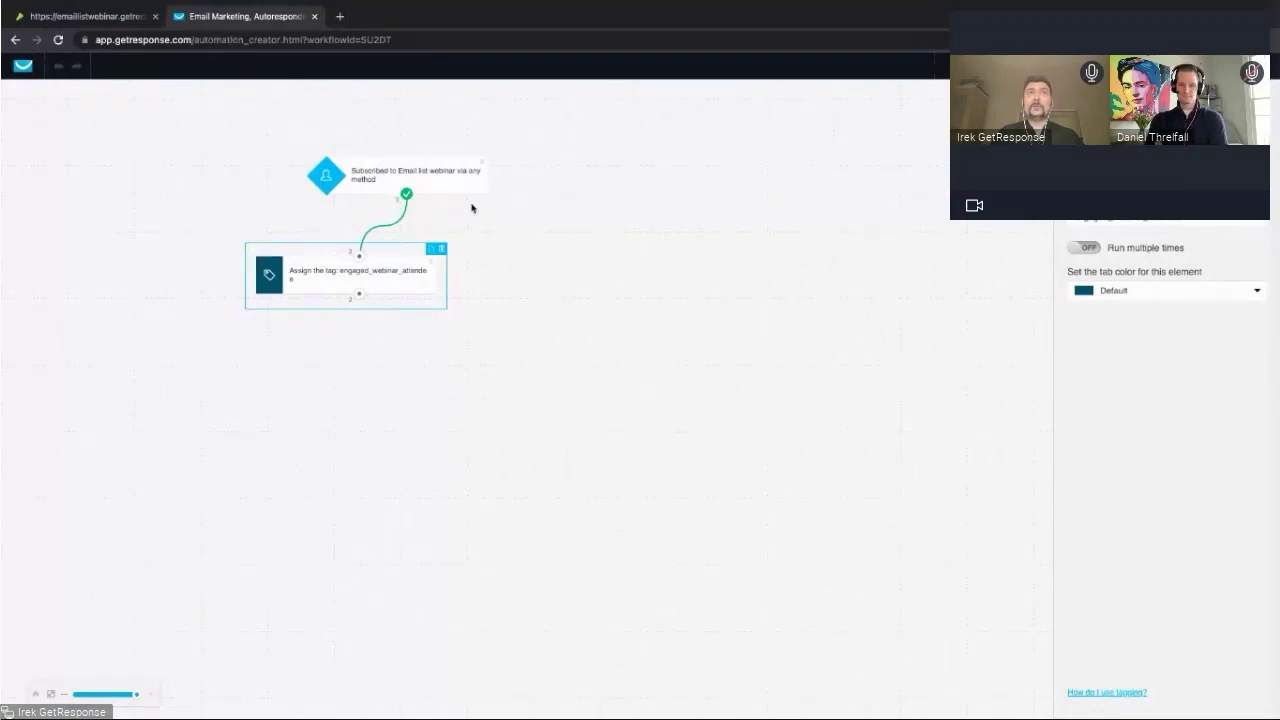
pyautogui.click(451, 182)
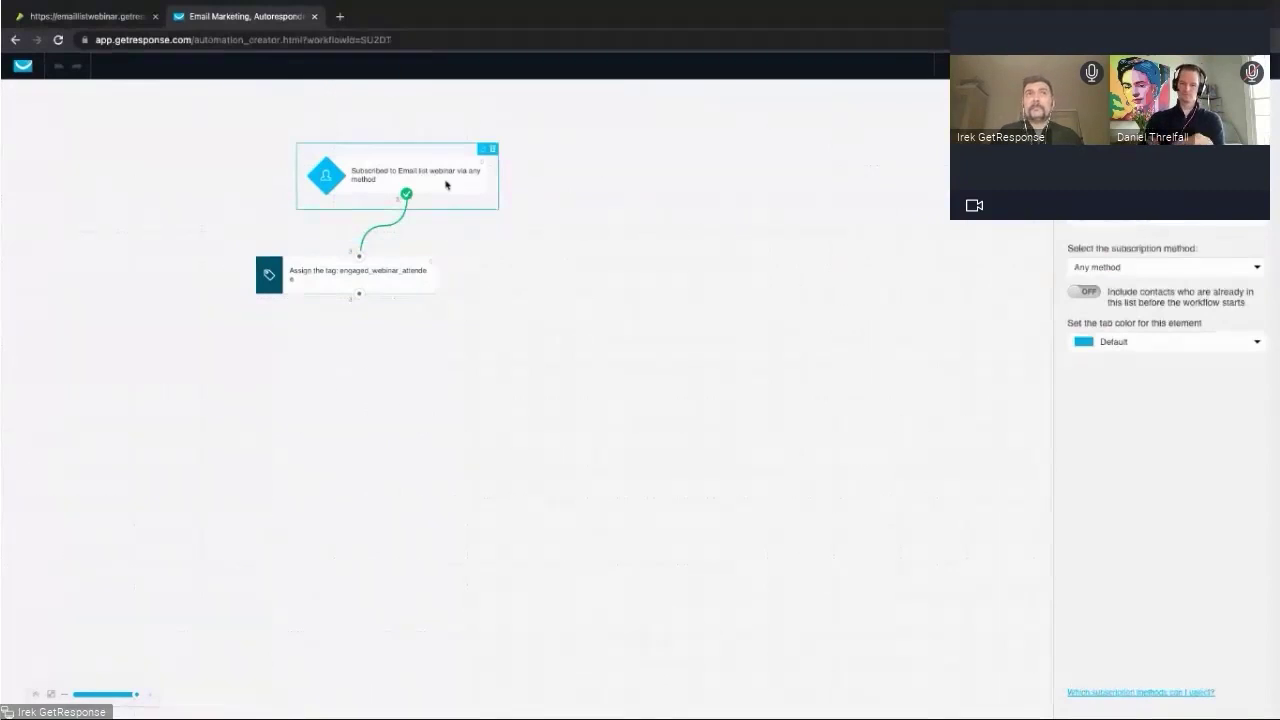
pyautogui.click(402, 272)
pyautogui.click(424, 178)
pyautogui.click(410, 277)
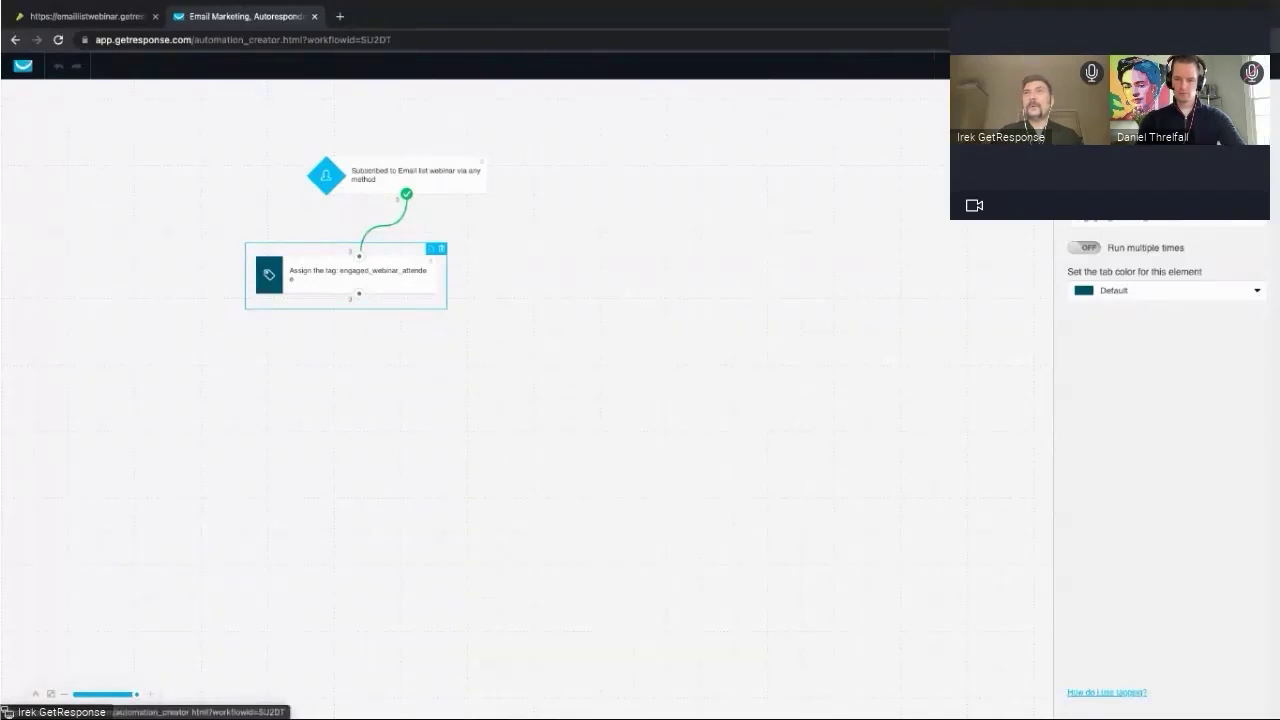
pyautogui.click(23, 66)
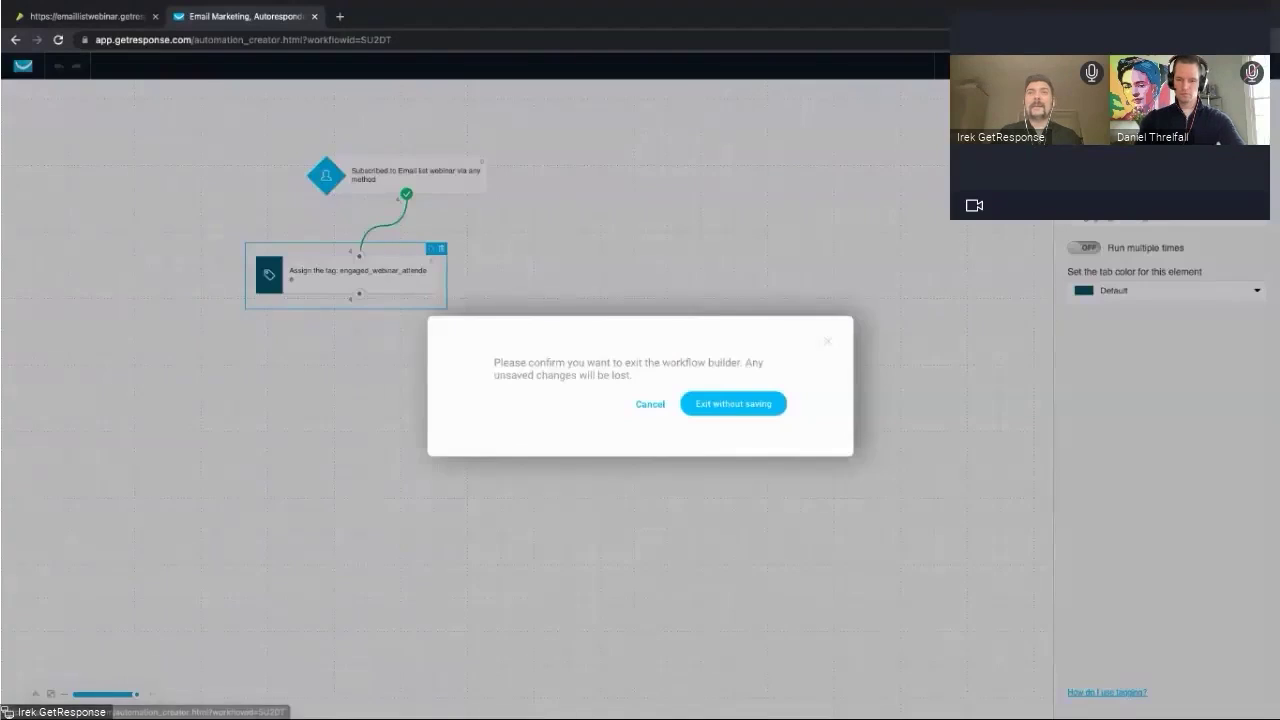
pyautogui.click(729, 406)
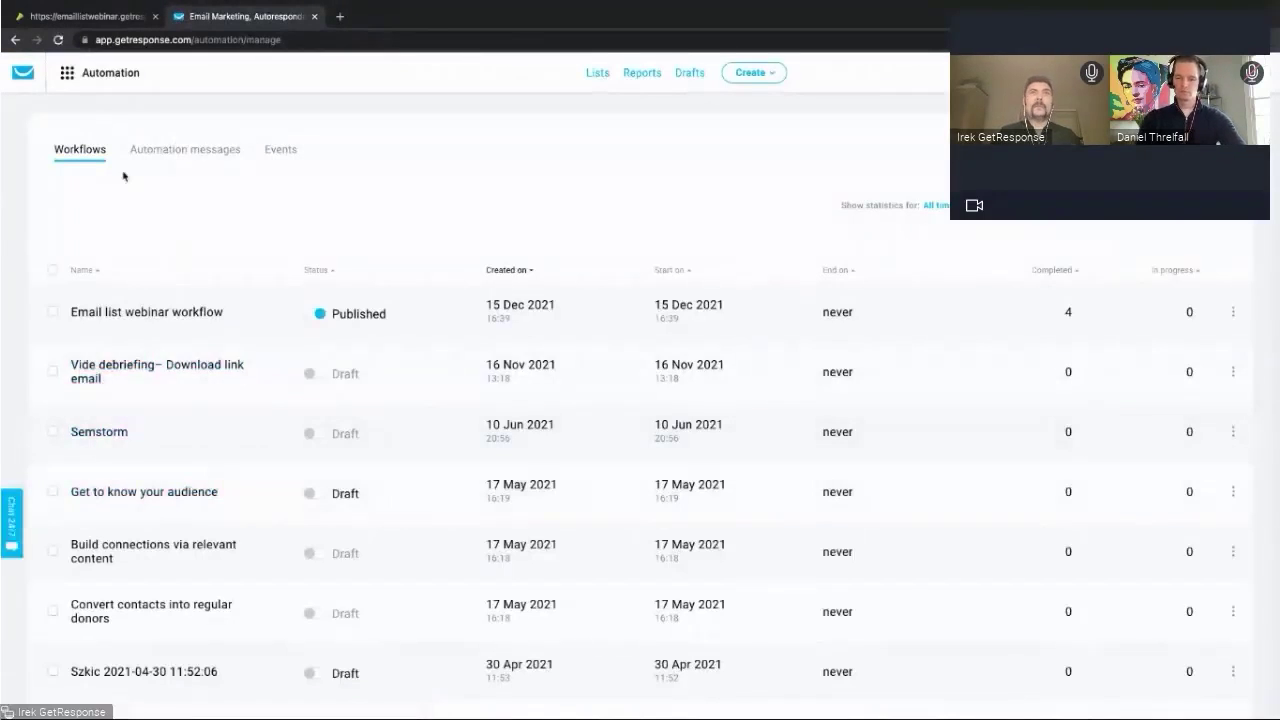
# Step: List the Email list webinar contacts and open the record of the contact subscribed 15 Dec 2021
pyautogui.click(590, 76)
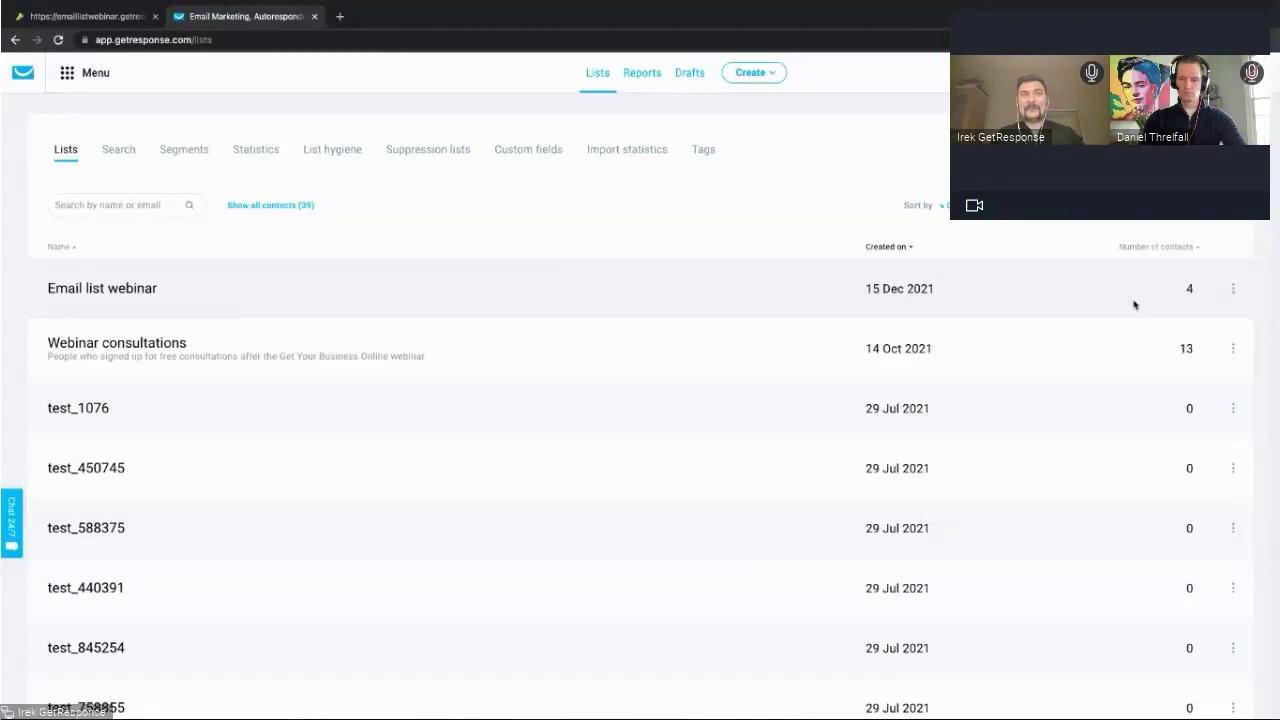
pyautogui.click(127, 292)
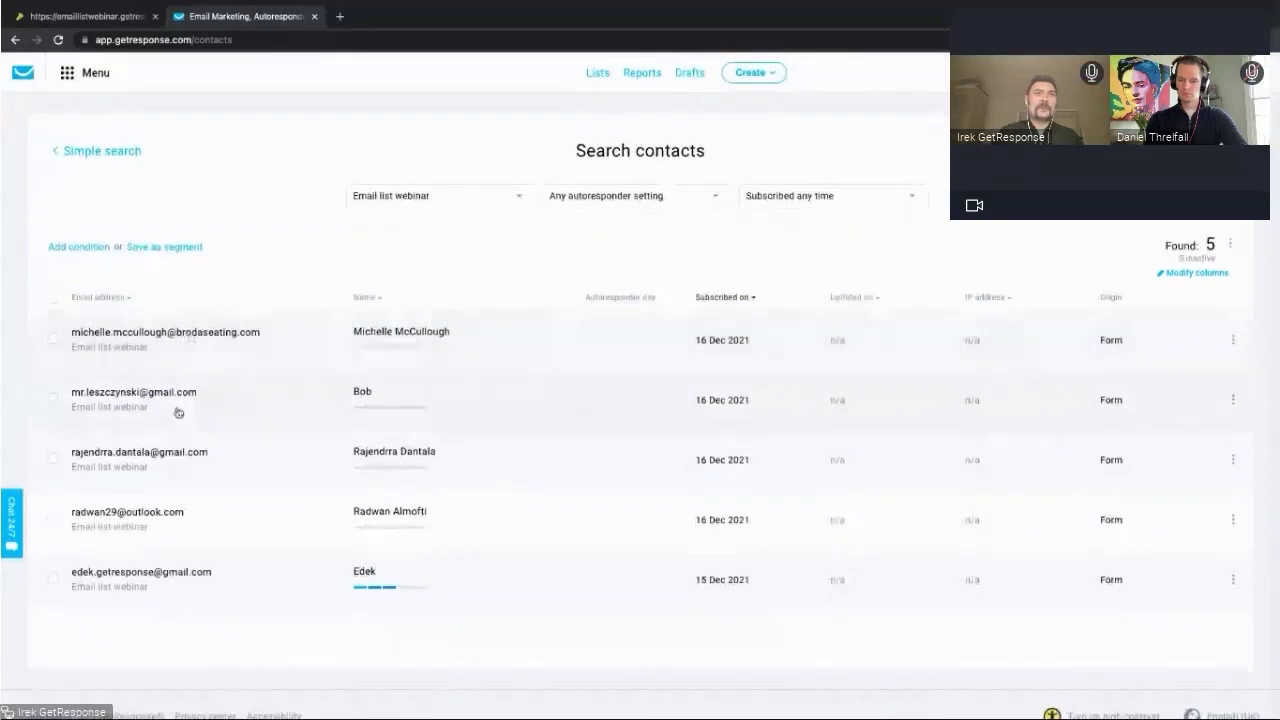
pyautogui.scroll(-1, 168, 560)
pyautogui.scroll(1, 168, 571)
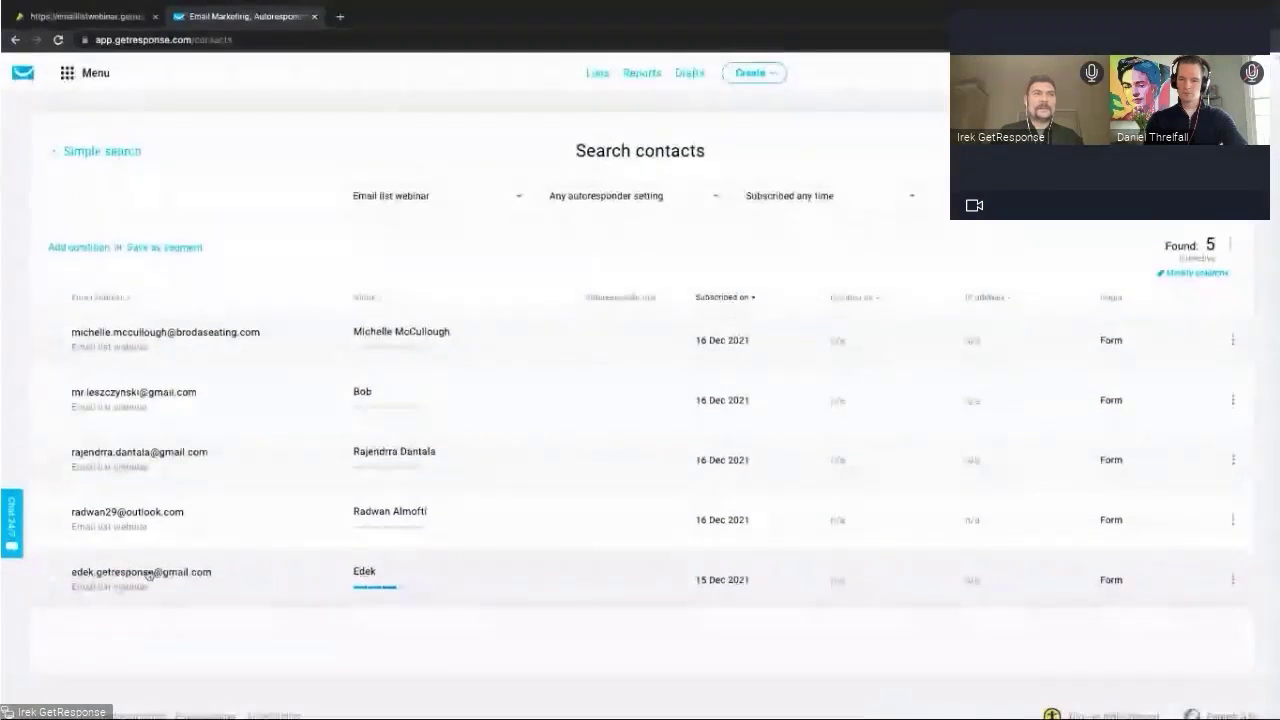
pyautogui.click(164, 575)
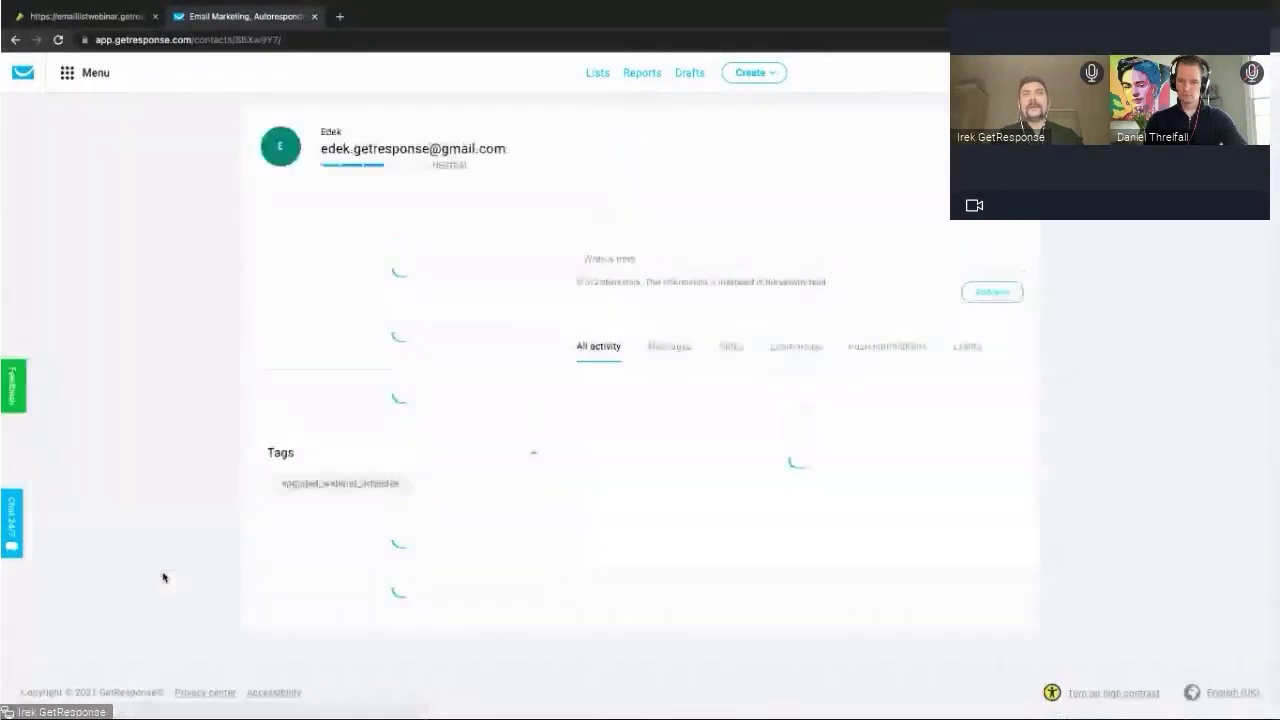
# Step: Scroll the contact record down to Country Poland under Custom fields and the engaged_webinar_attendee tag
pyautogui.scroll(-2, 849, 617)
pyautogui.scroll(2, 851, 622)
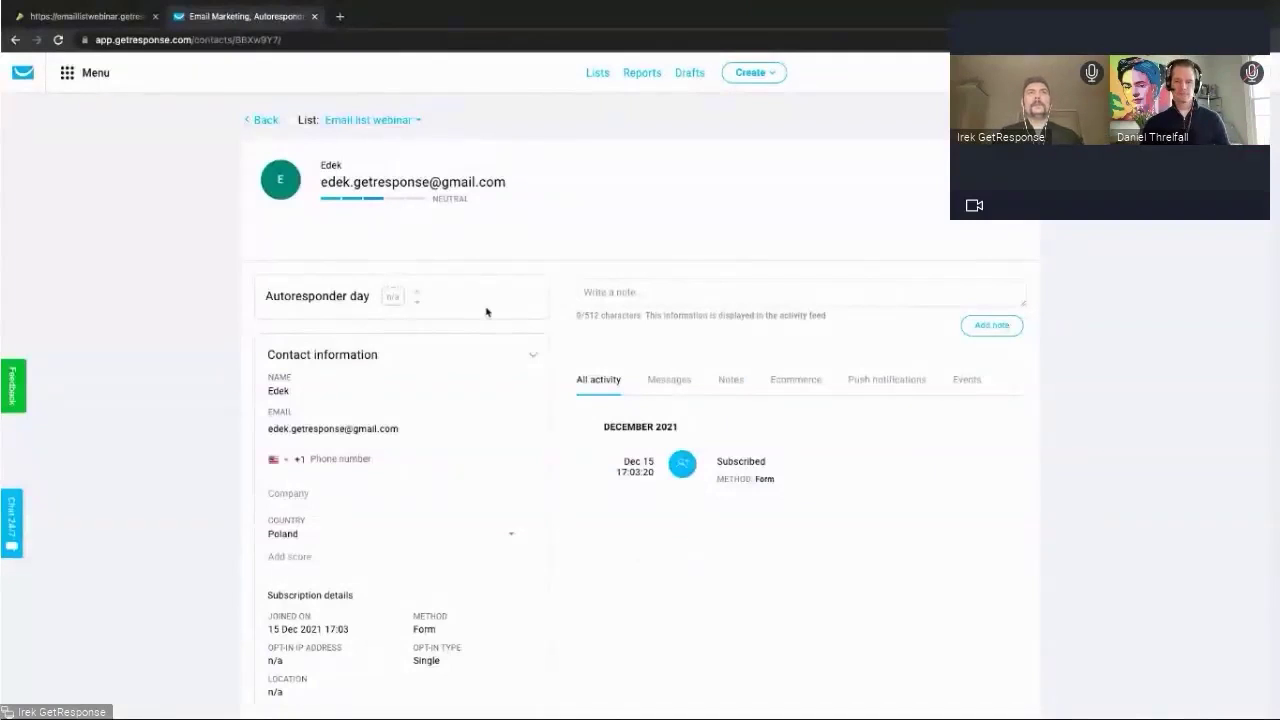
pyautogui.scroll(-1, 475, 298)
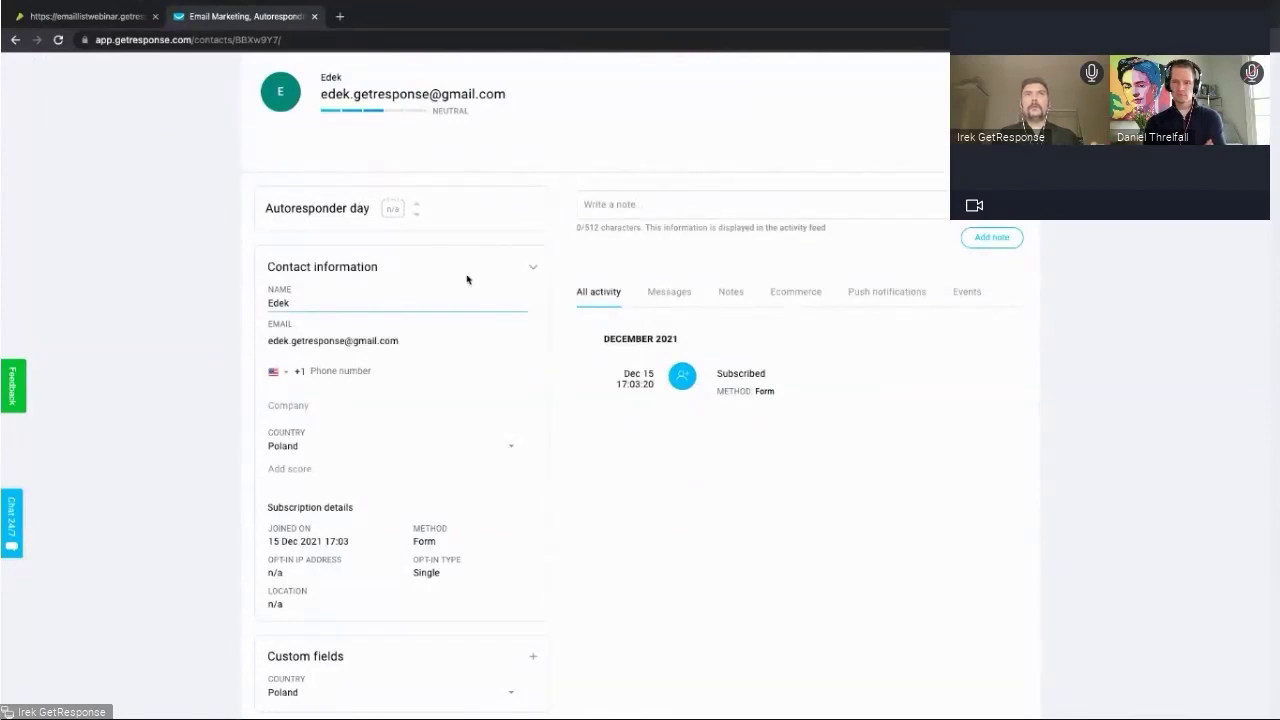
pyautogui.scroll(-2, 506, 335)
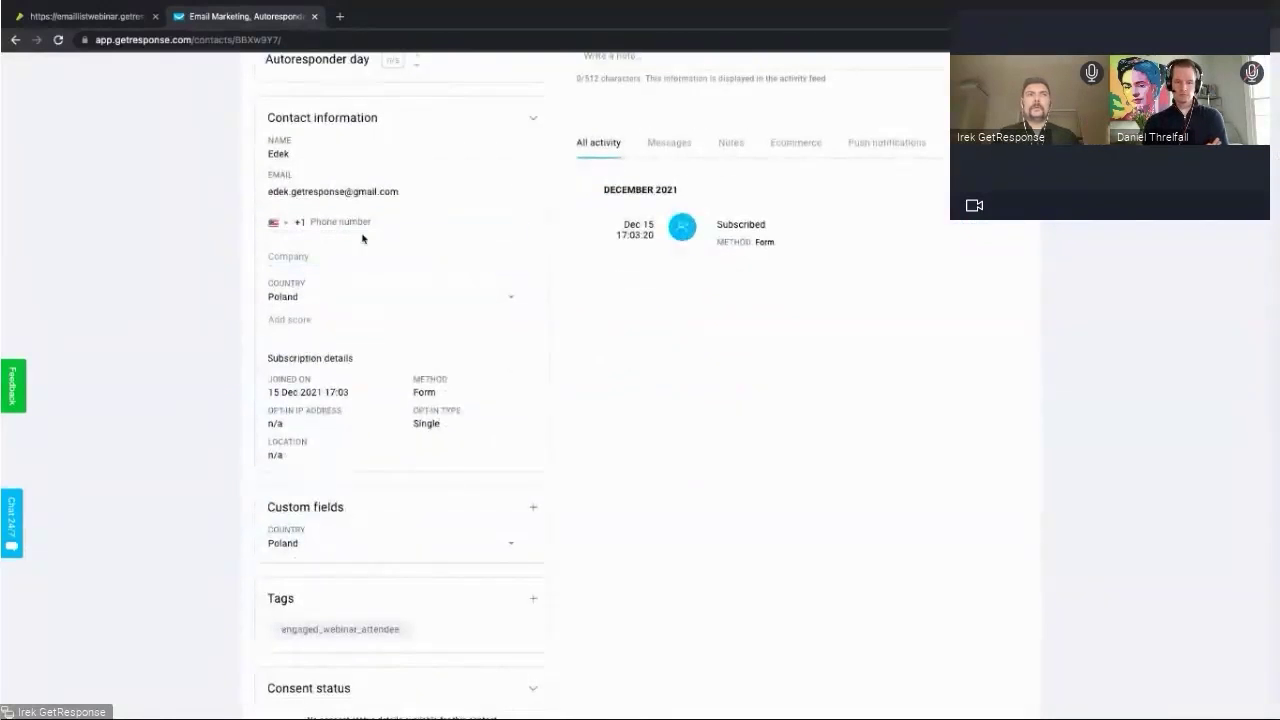
pyautogui.scroll(-1, 354, 336)
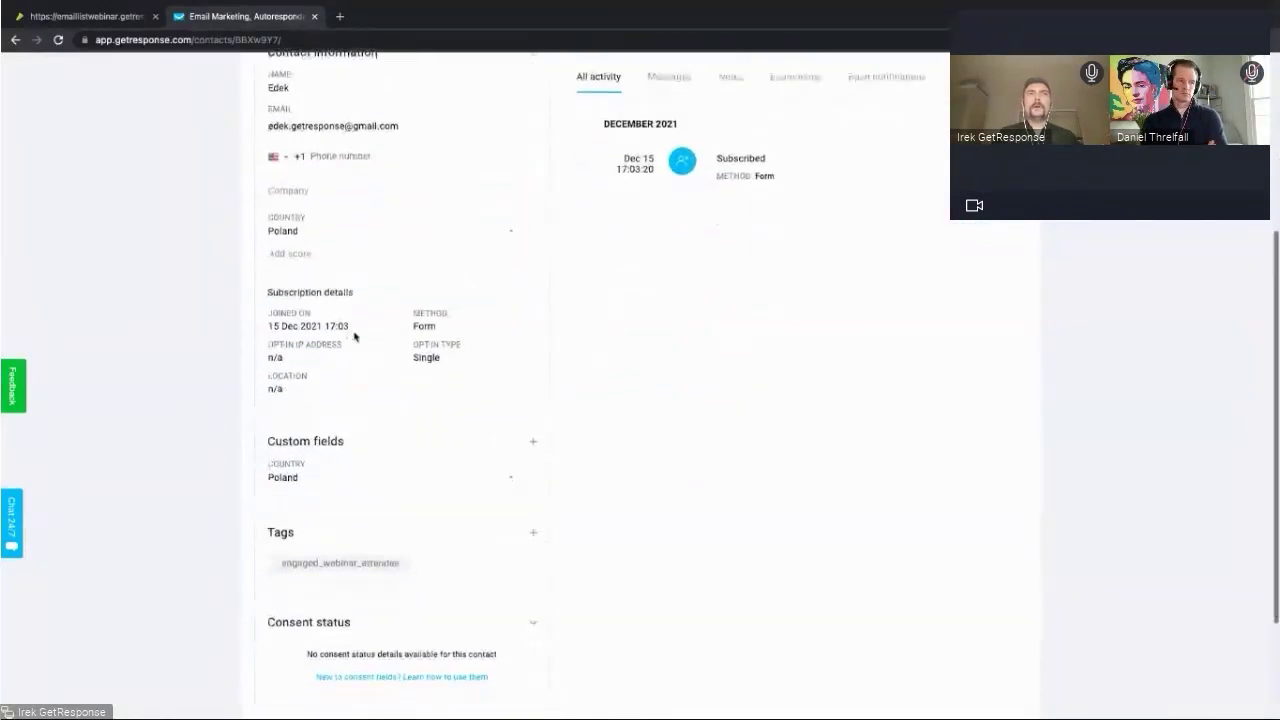
pyautogui.click(381, 257)
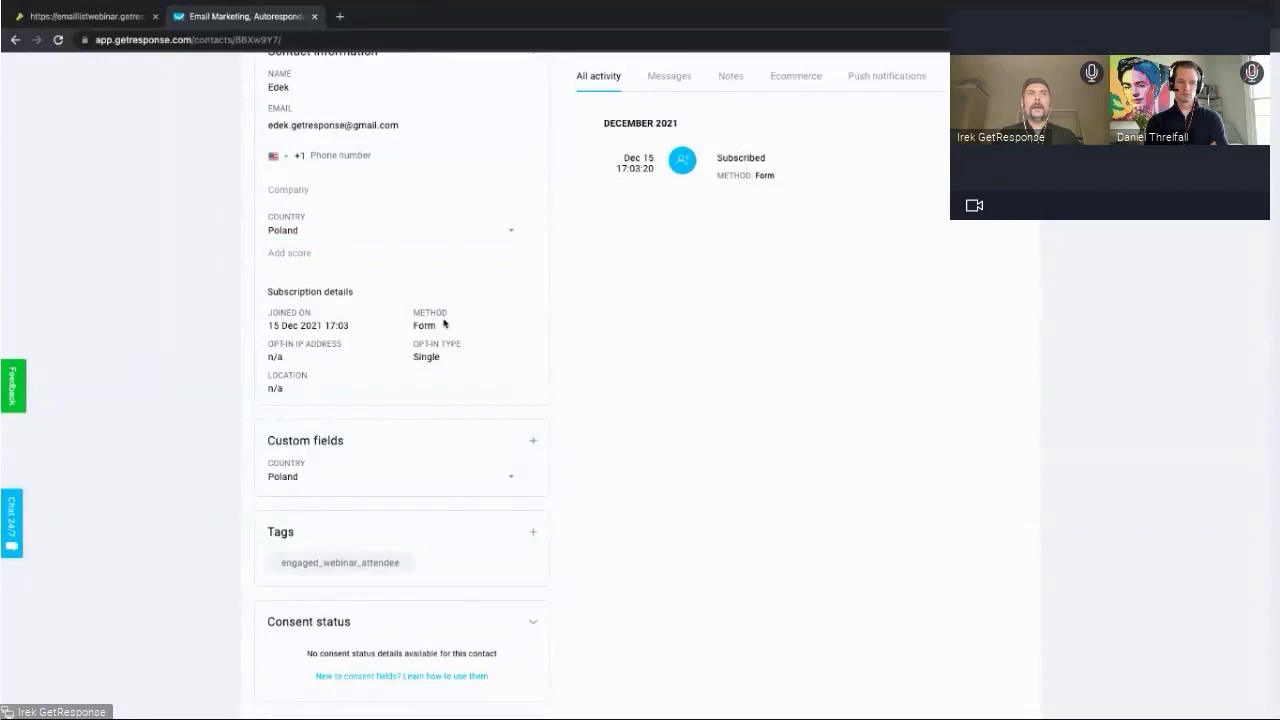
pyautogui.scroll(-1, 443, 323)
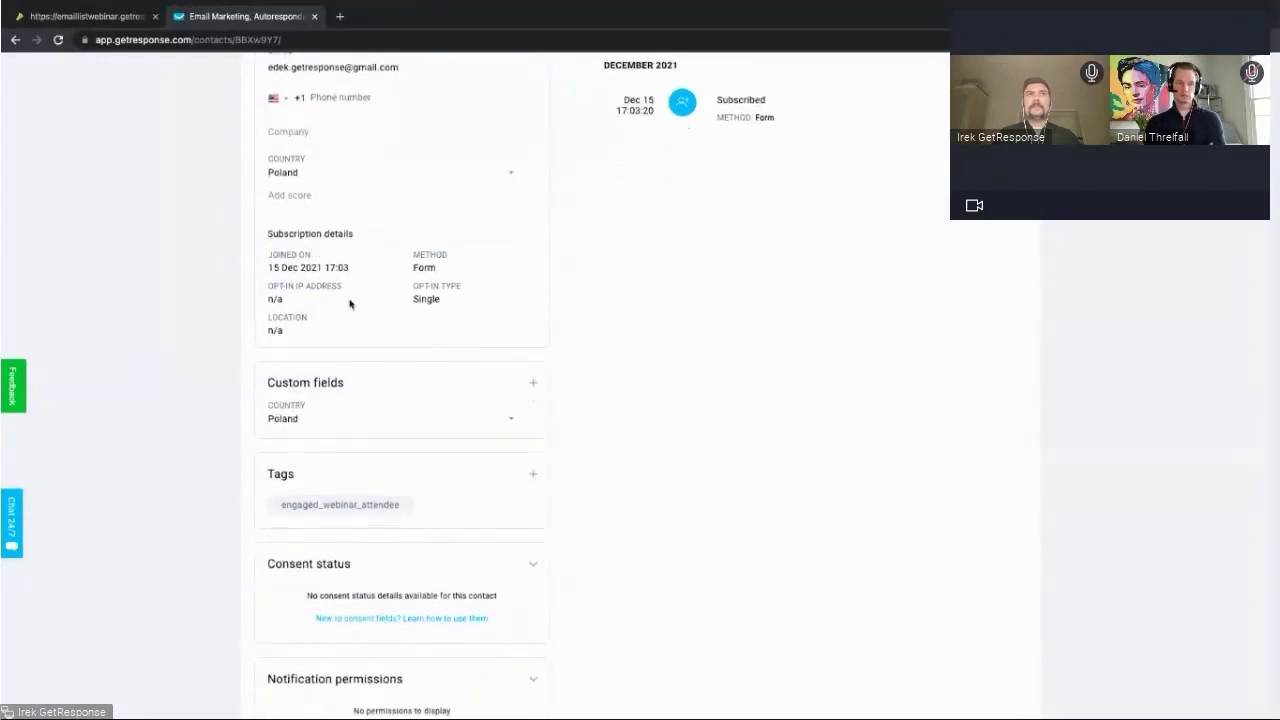
pyautogui.scroll(-2, 403, 380)
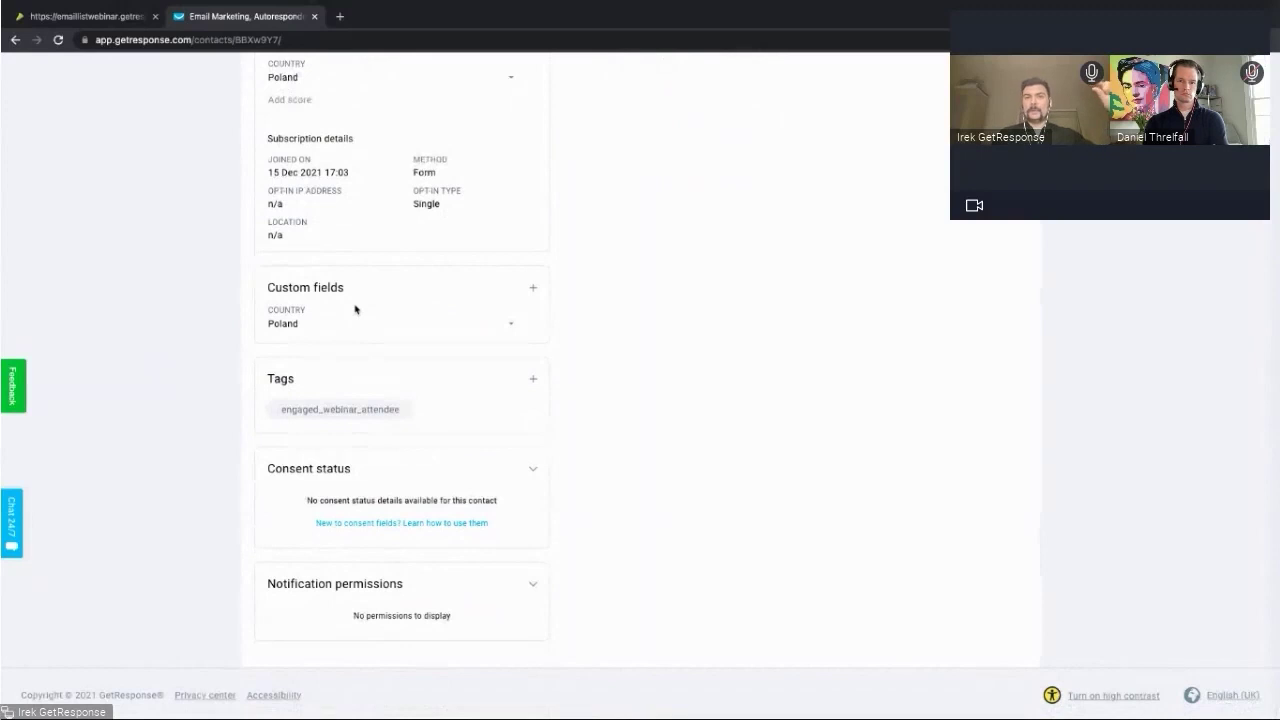
pyautogui.moveTo(308, 327)
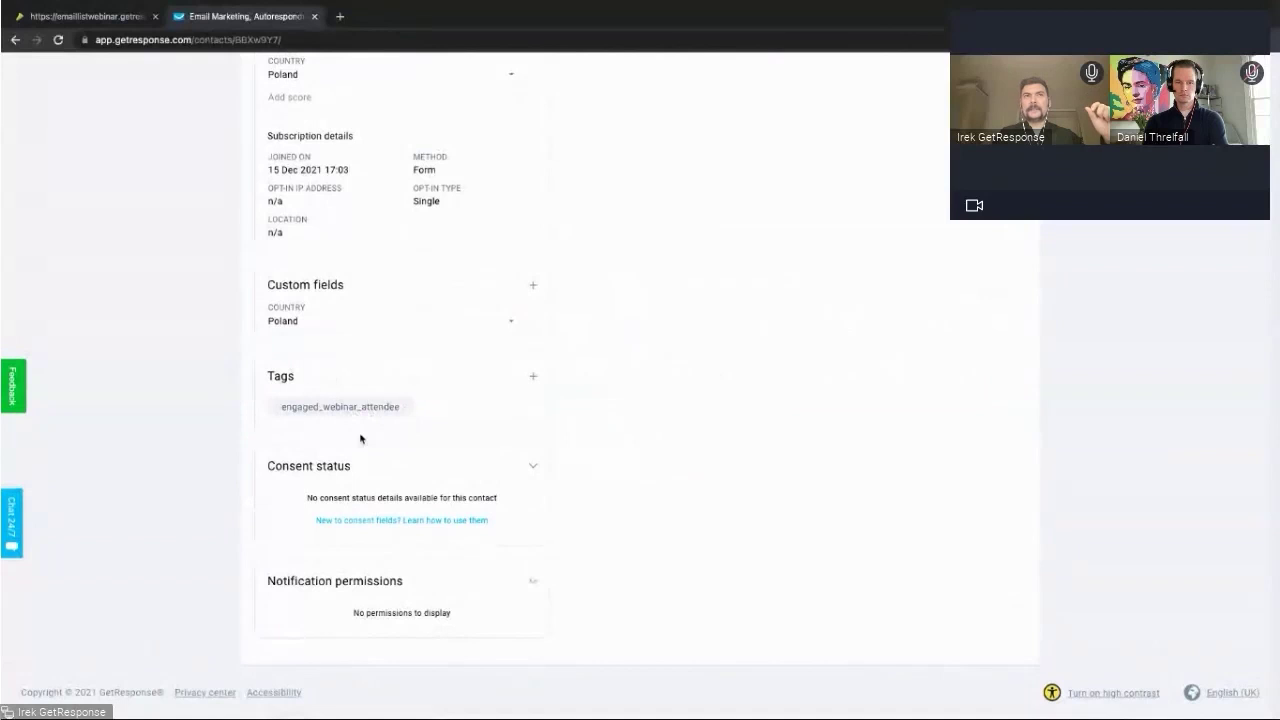
pyautogui.moveTo(362, 410)
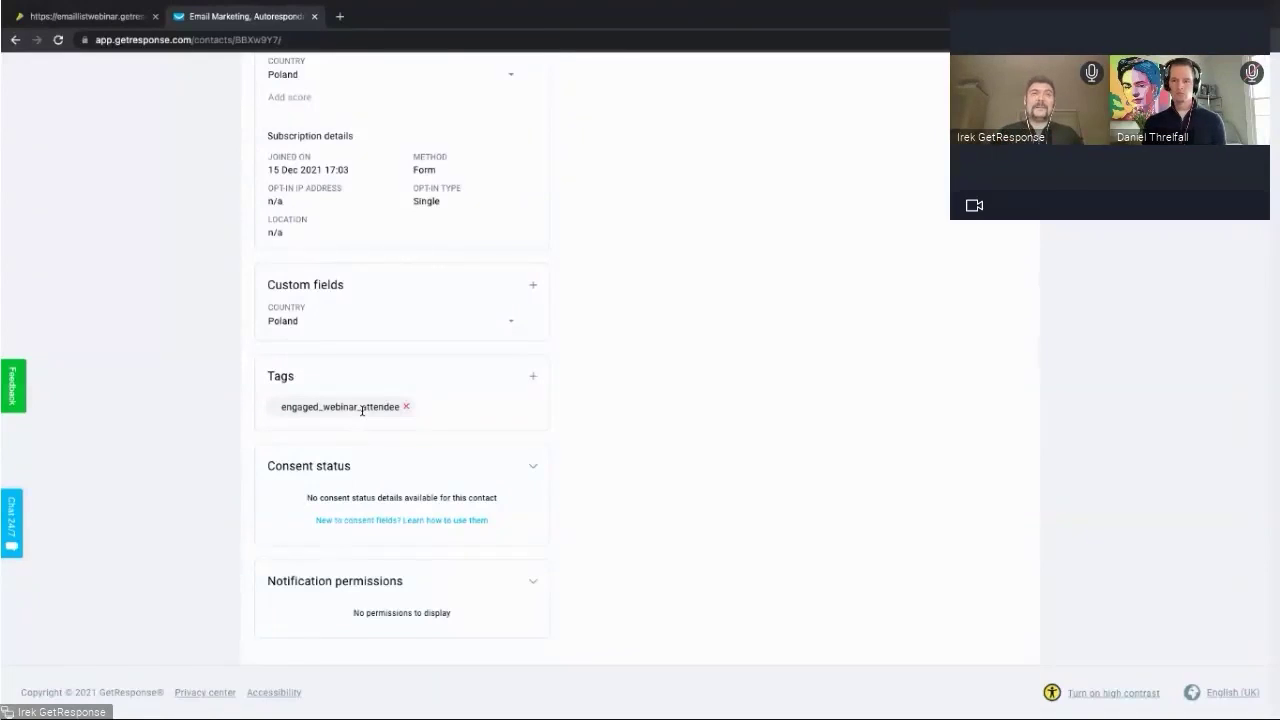
pyautogui.scroll(1, 677, 420)
pyautogui.scroll(2, 677, 420)
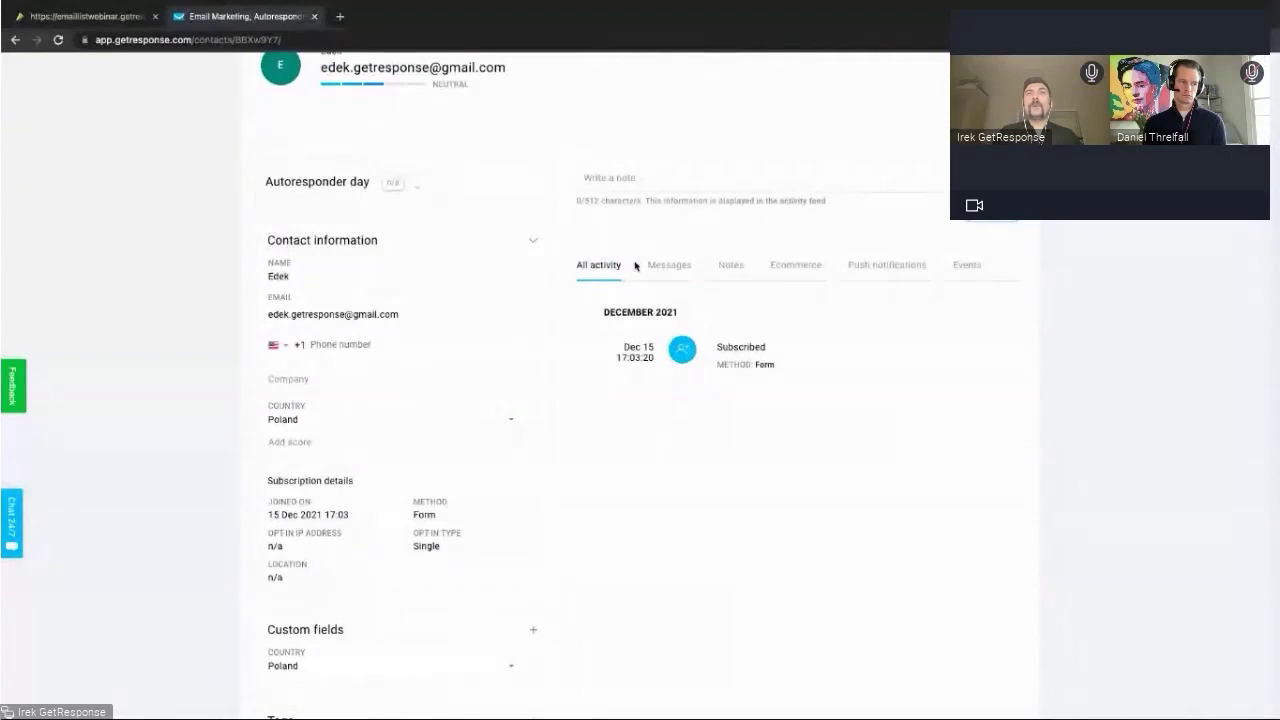
pyautogui.scroll(-1, 733, 390)
pyautogui.scroll(-1, 733, 390)
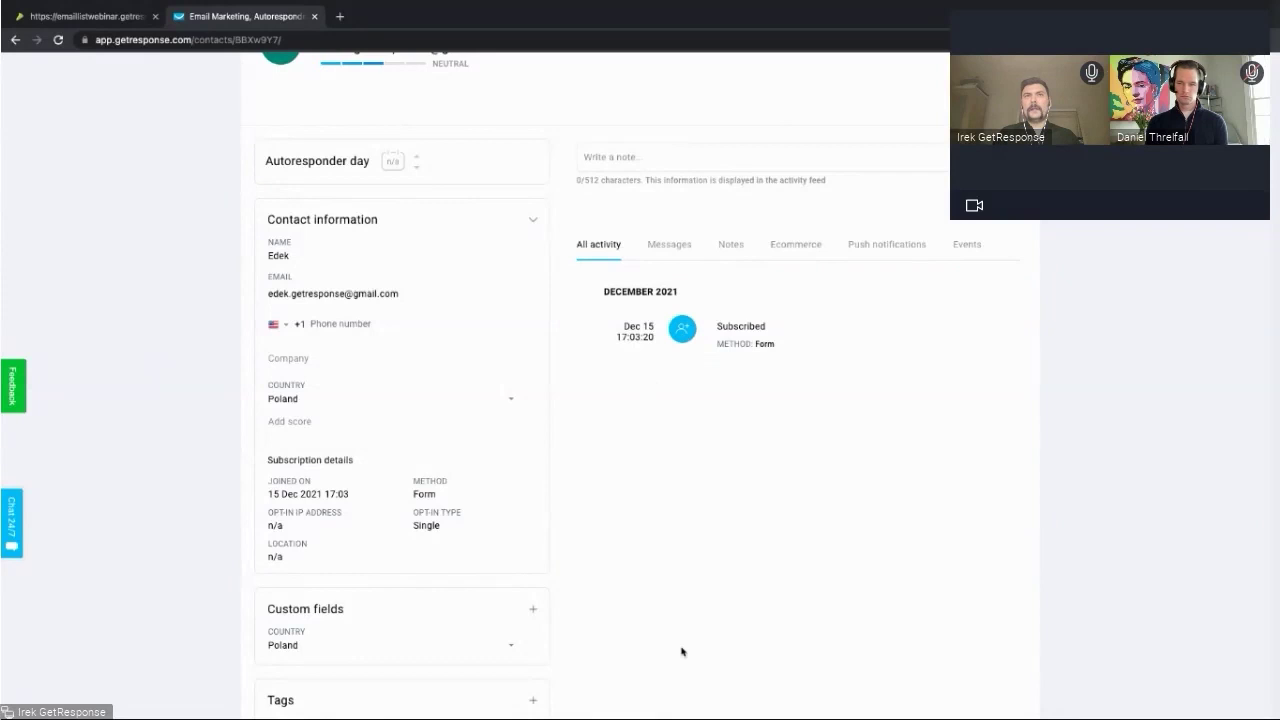
pyautogui.scroll(-3, 681, 652)
pyautogui.scroll(3, 681, 652)
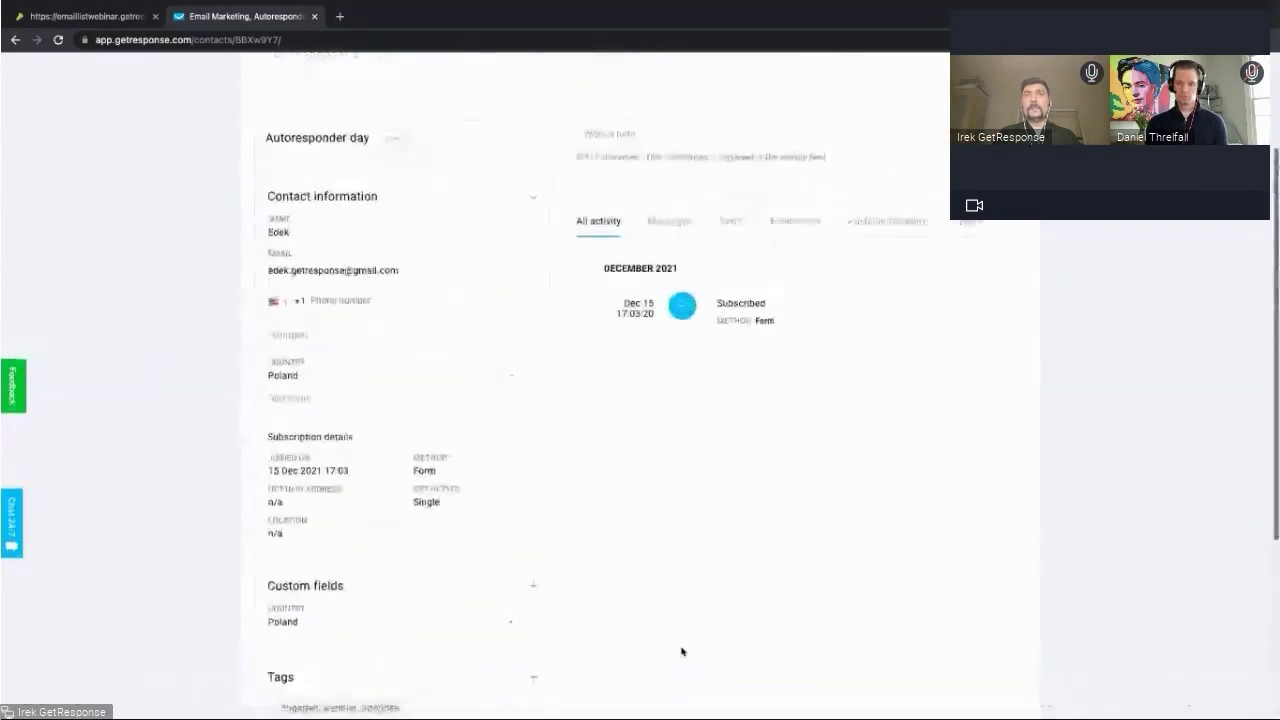
pyautogui.scroll(3, 681, 652)
pyautogui.scroll(-1, 681, 652)
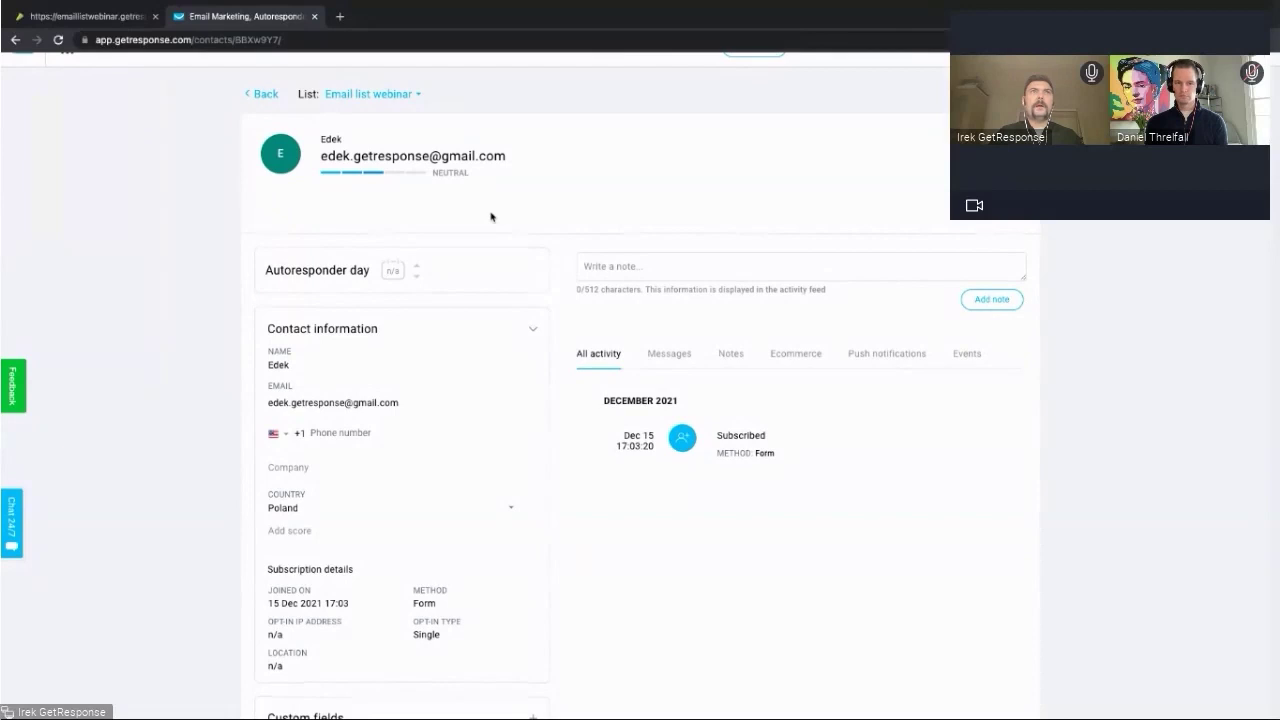
pyautogui.scroll(1, 380, 160)
# Step: Return via simple search to the Lists page showing Email list webinar (10) and Webinar consultations (13)
pyautogui.click(266, 121)
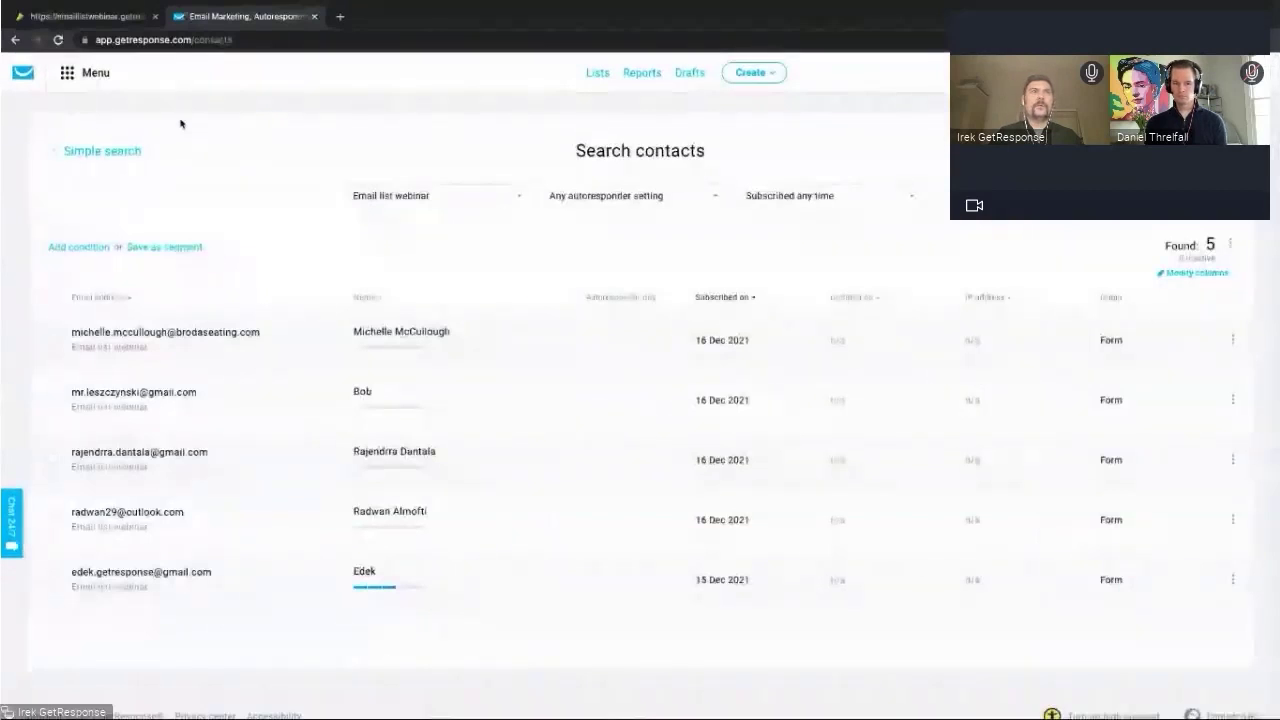
pyautogui.click(95, 153)
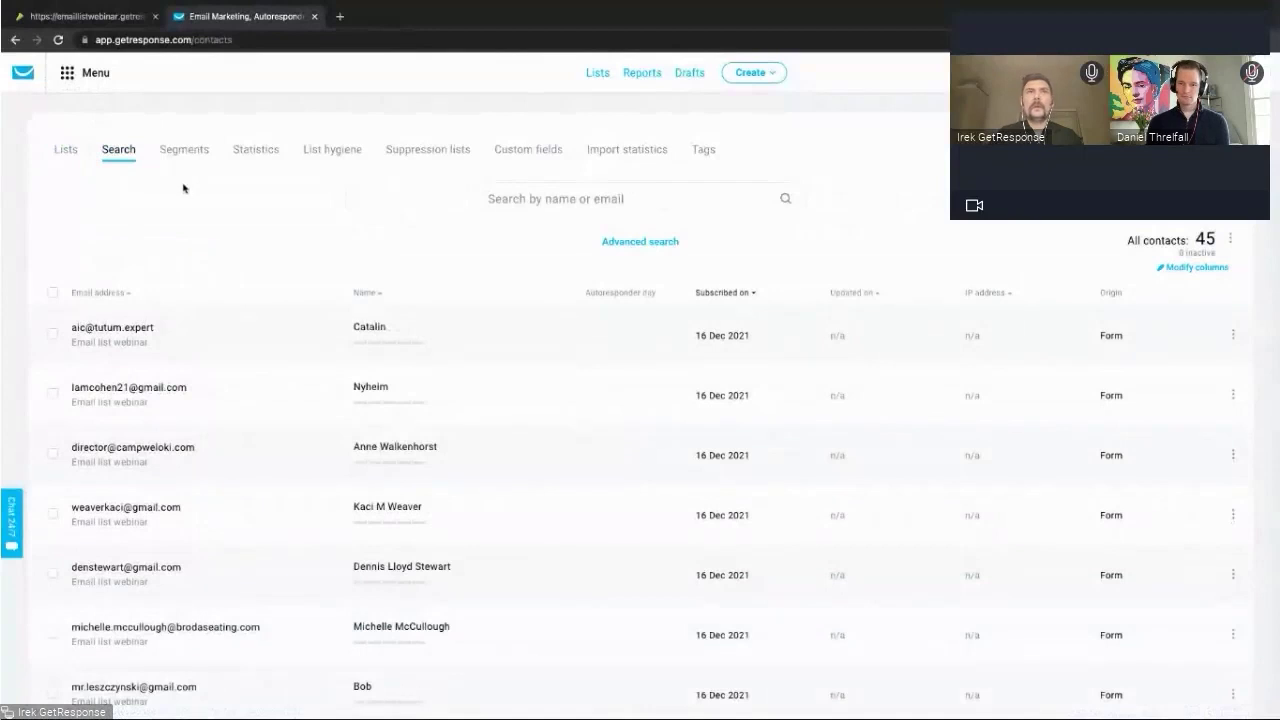
pyautogui.click(596, 75)
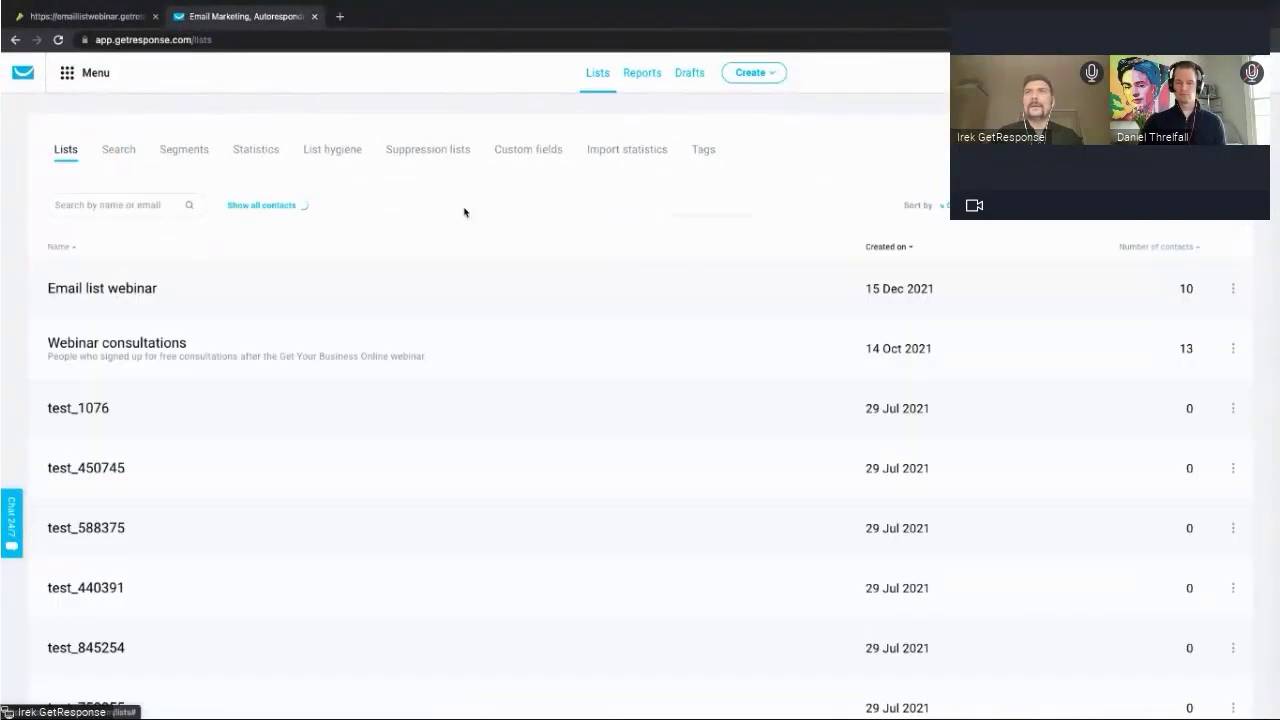